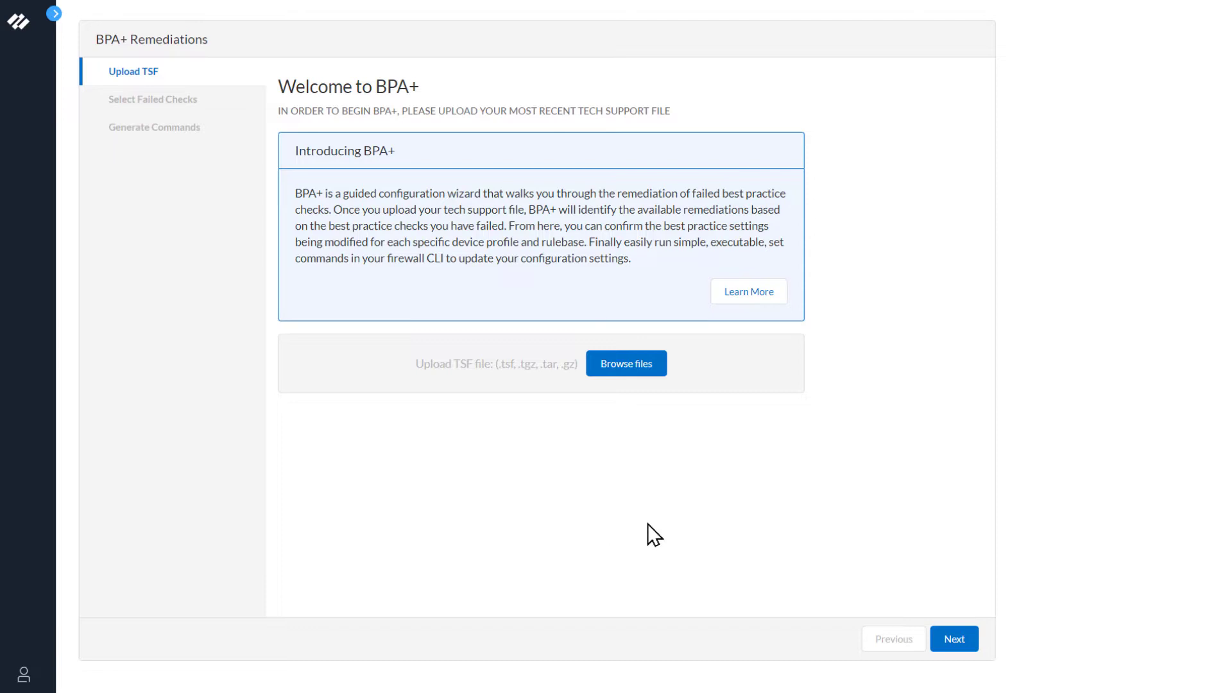
Upload 20211216_2159_techsupport.tgz from Desktop > Tech Support Files > 12-16-21.
{"action": "left_click", "coordinate": [641, 373]}
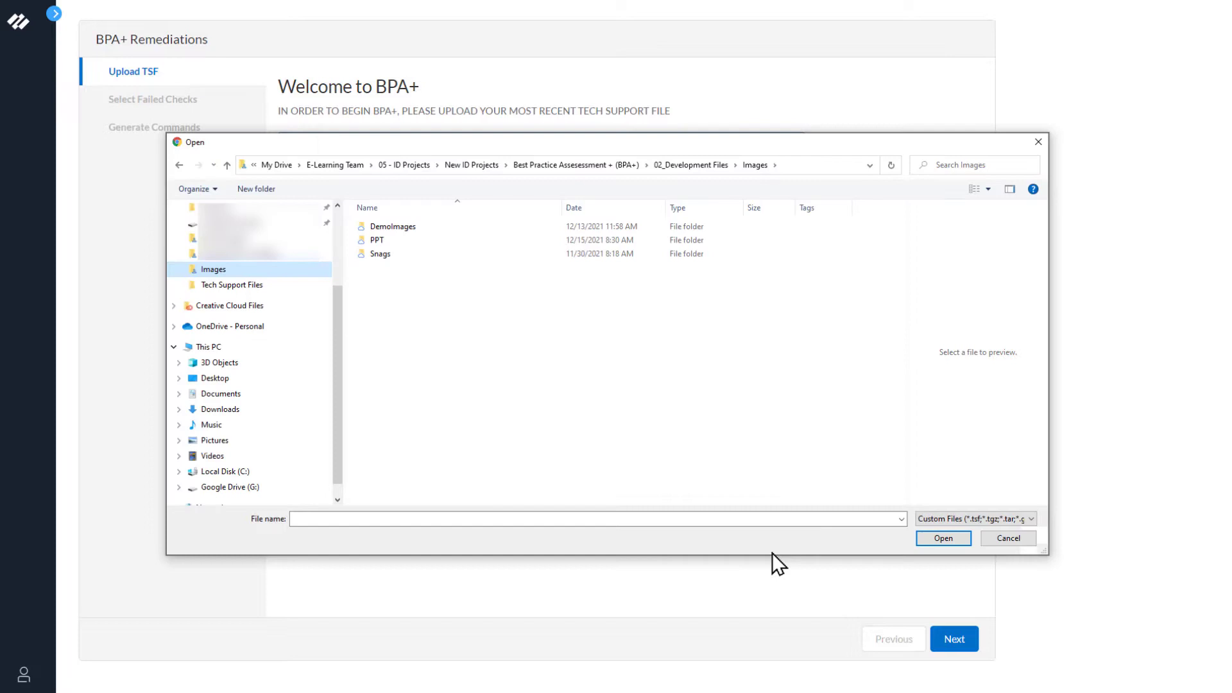
{"action": "left_click", "coordinate": [228, 286]}
{"action": "double_click", "coordinate": [409, 228]}
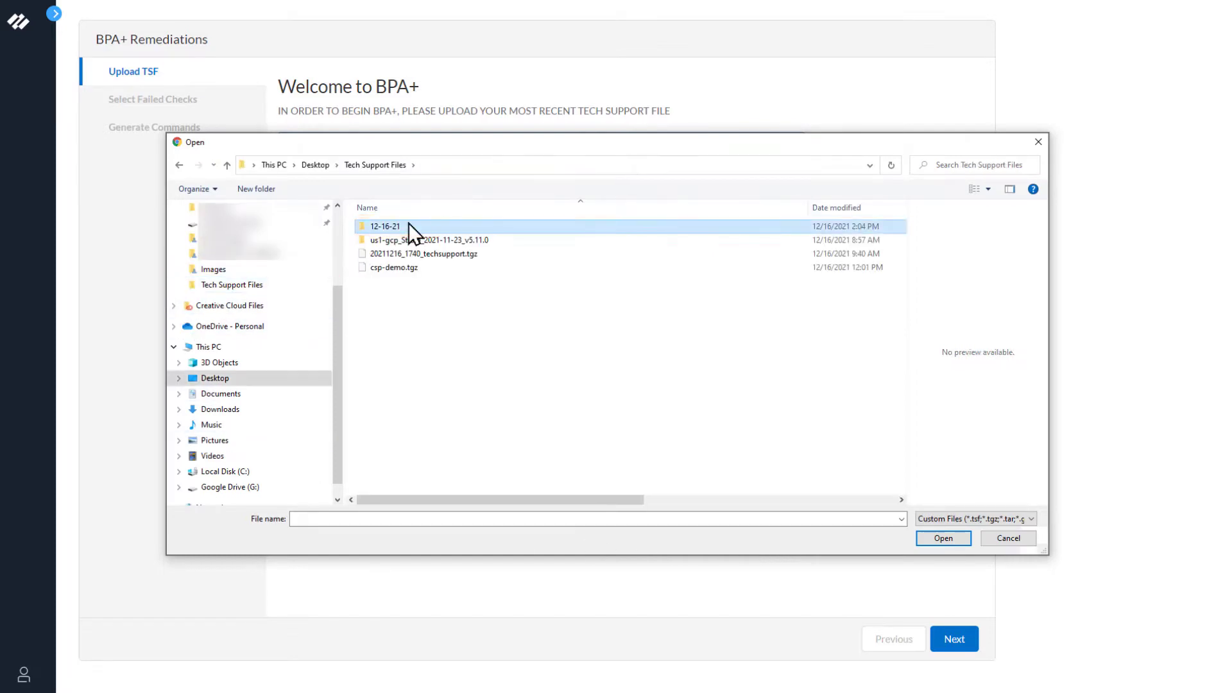
{"action": "left_click", "coordinate": [410, 226]}
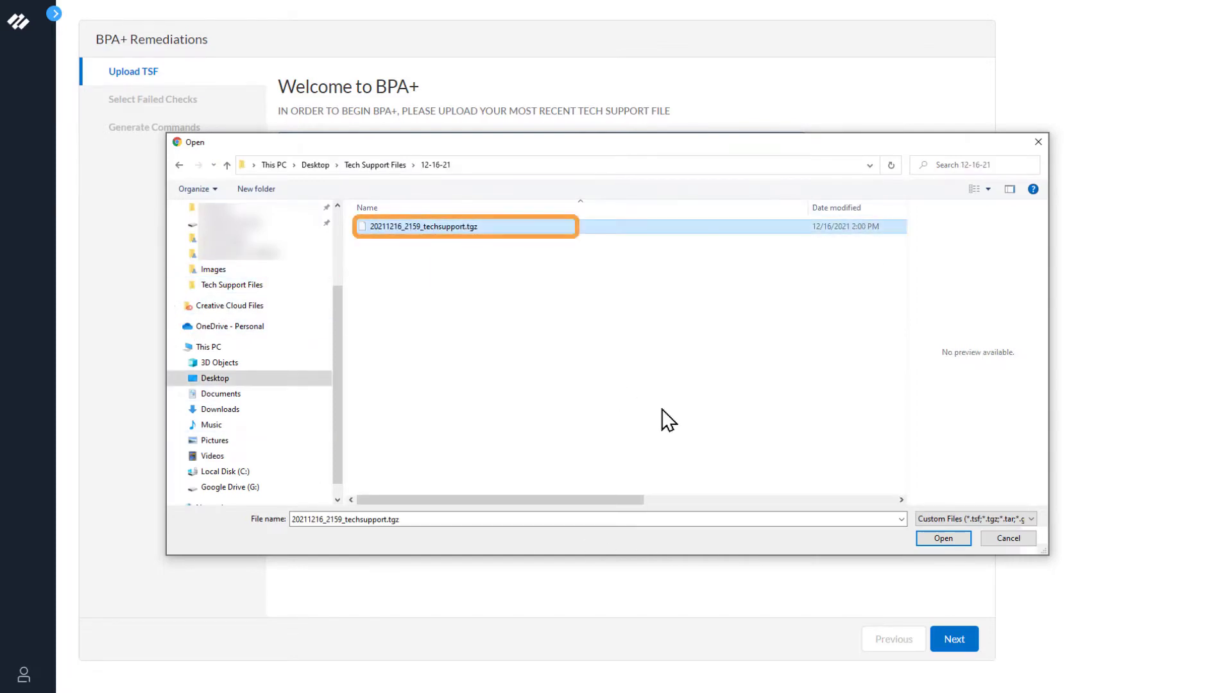
{"action": "left_click", "coordinate": [940, 539]}
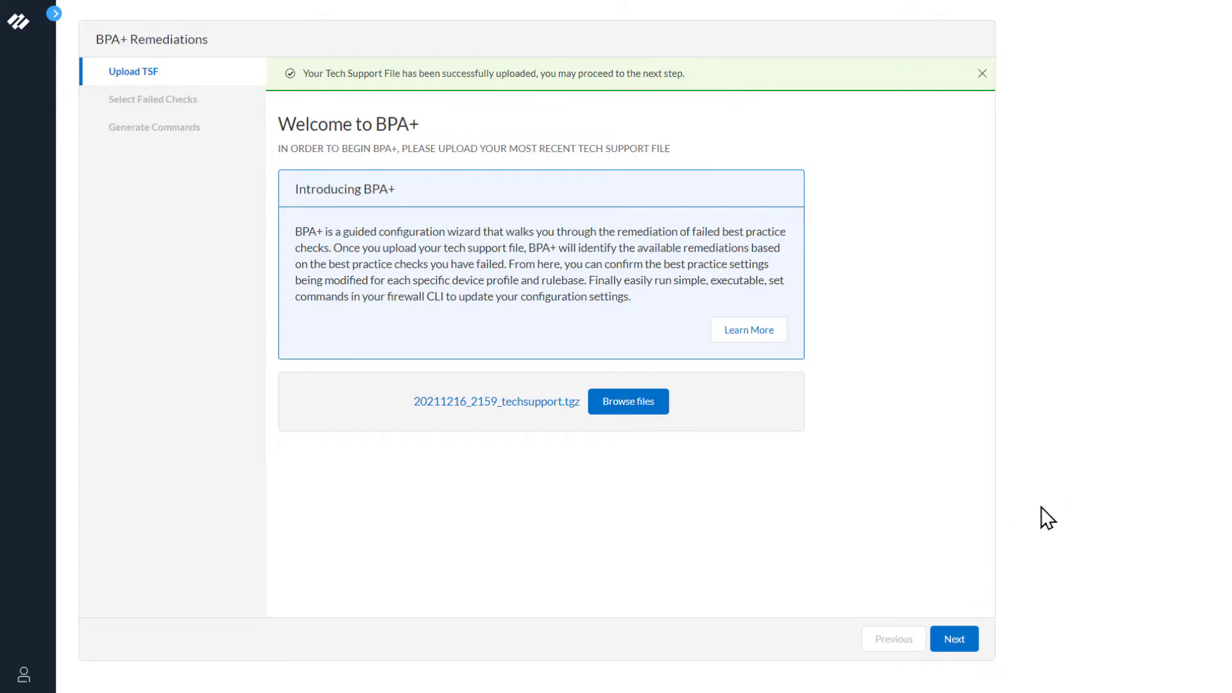
Advance the wizard, select the Policies failed check, and continue to Log Forwarding Profiles.
{"action": "left_click", "coordinate": [954, 641]}
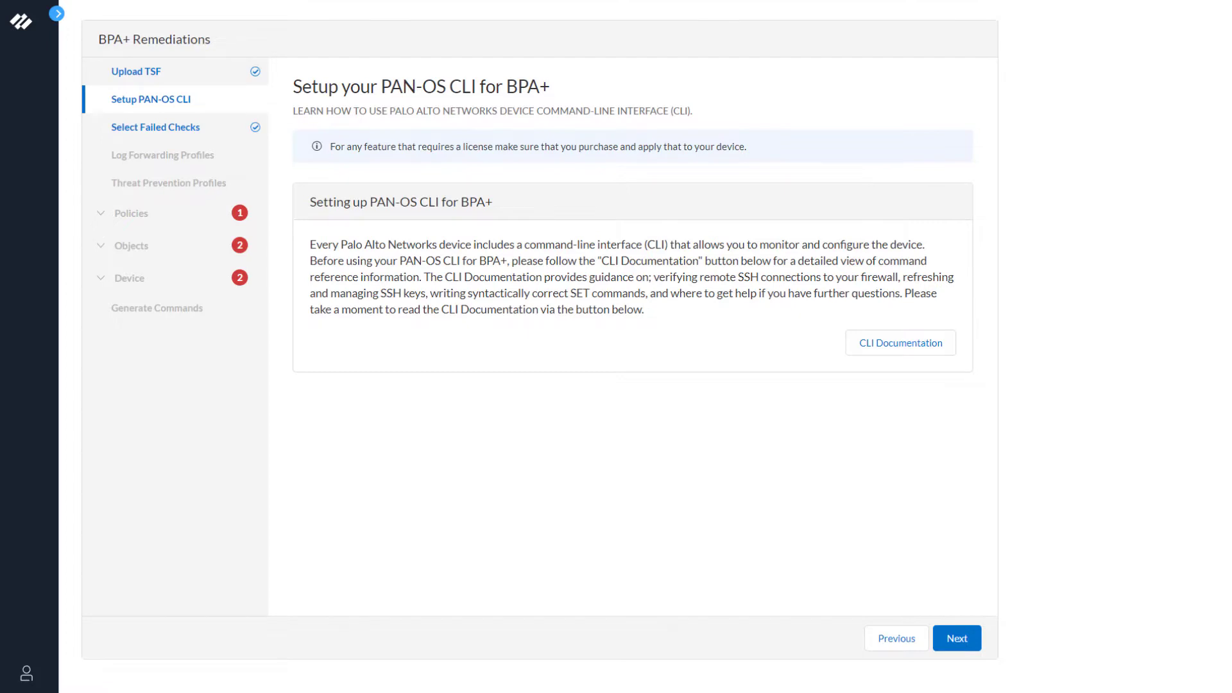
{"action": "left_click", "coordinate": [956, 639]}
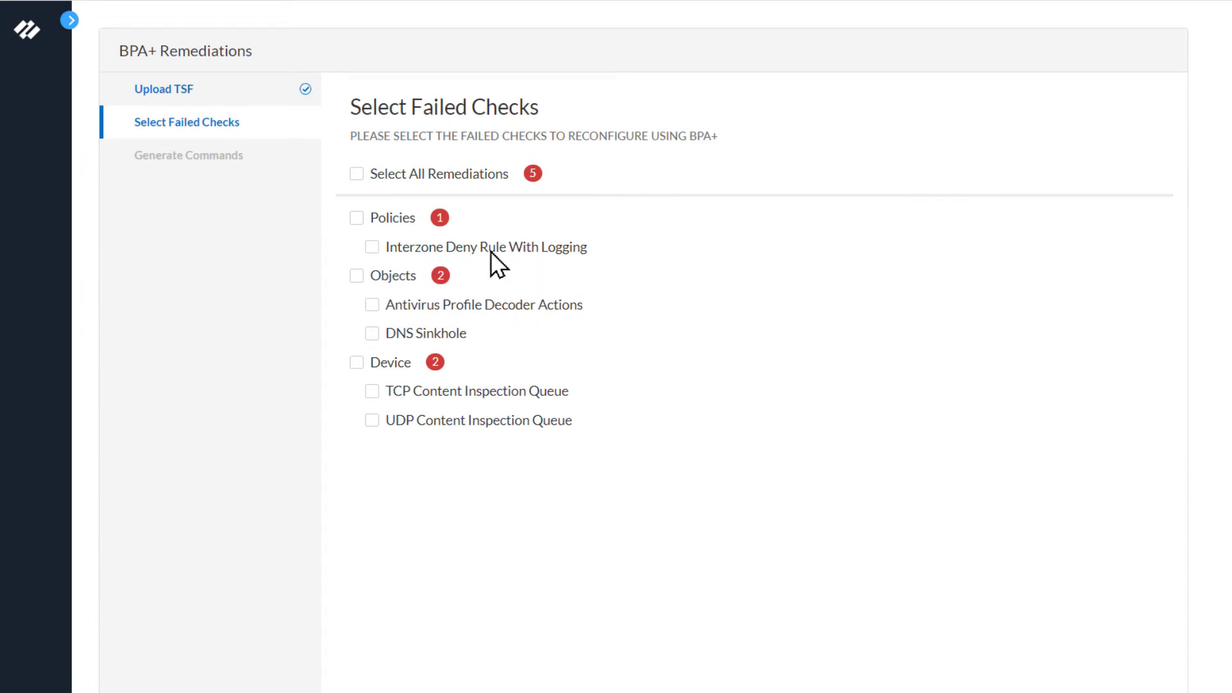
{"action": "left_click", "coordinate": [357, 217]}
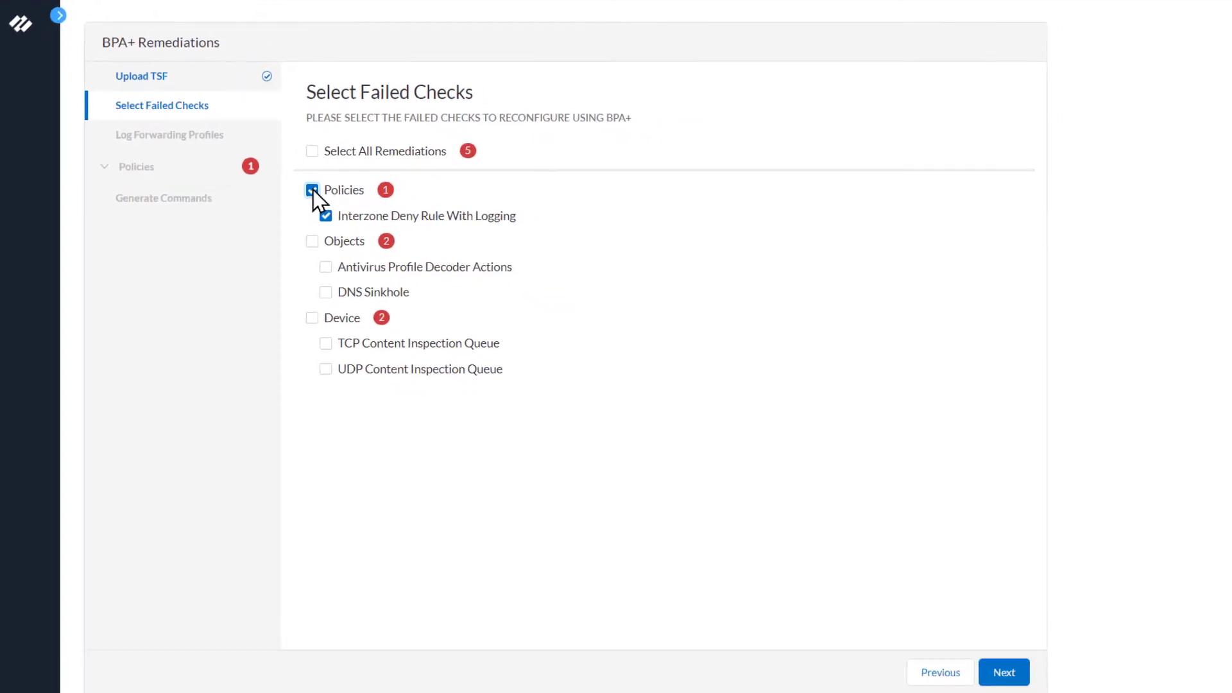
{"action": "left_click", "coordinate": [962, 641]}
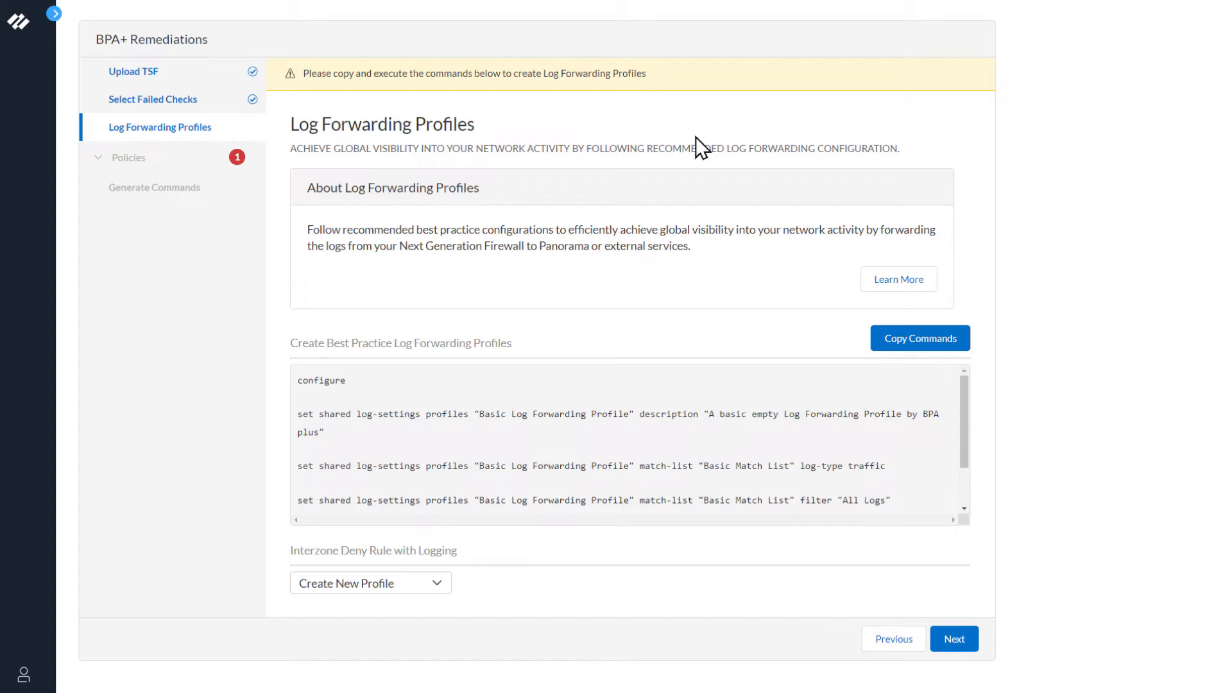
Copy the Basic Log Forwarding Profile commands from RemediateLFBPA+.txt.
{"action": "left_click", "coordinate": [947, 340]}
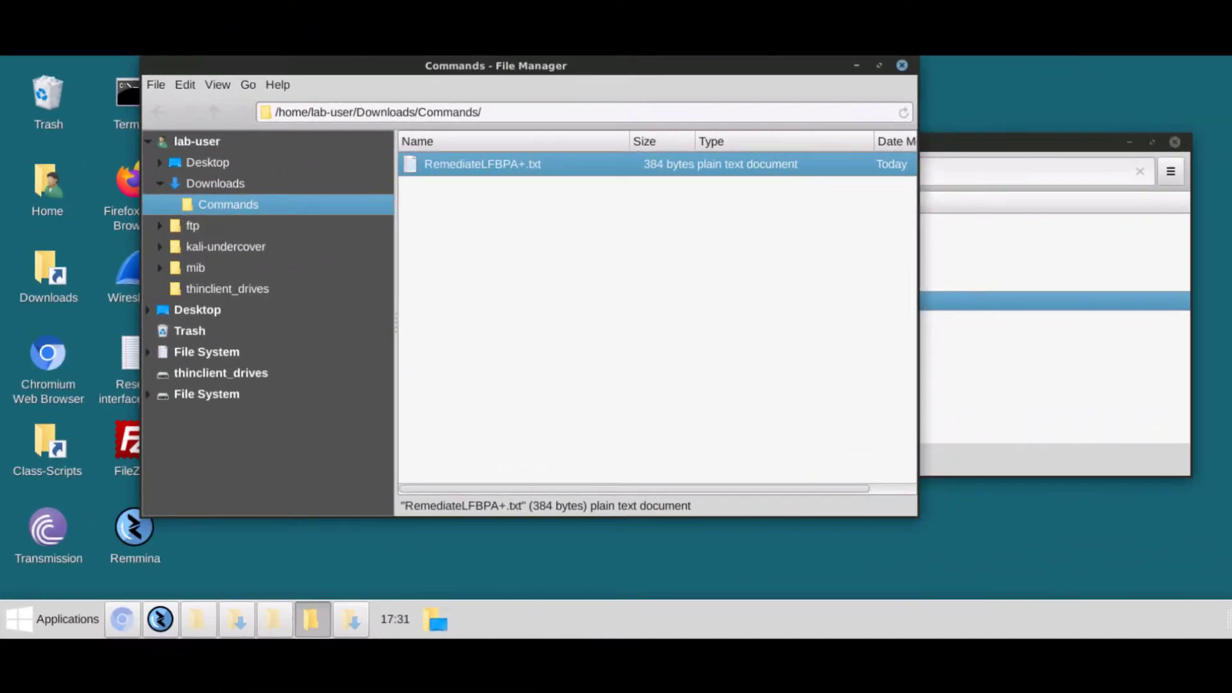
{"action": "double_click", "coordinate": [482, 164]}
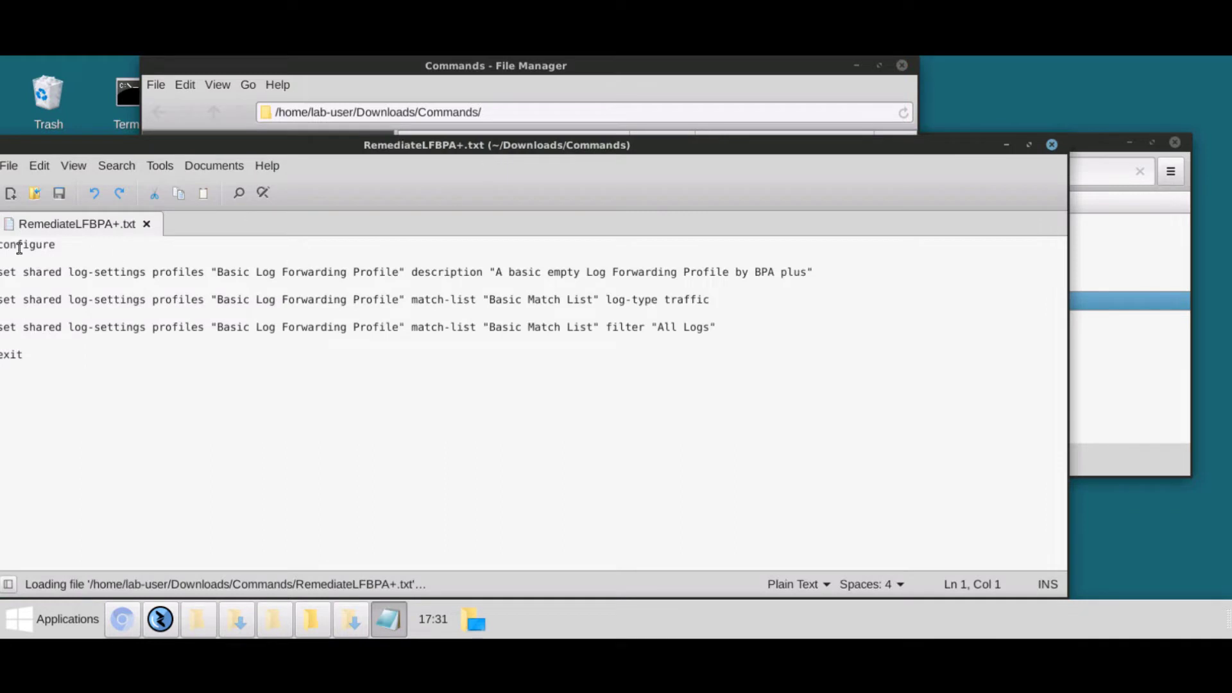
{"action": "left_click_drag", "start_coordinate": [19, 247], "coordinate": [56, 373]}
{"action": "right_click", "coordinate": [86, 304]}
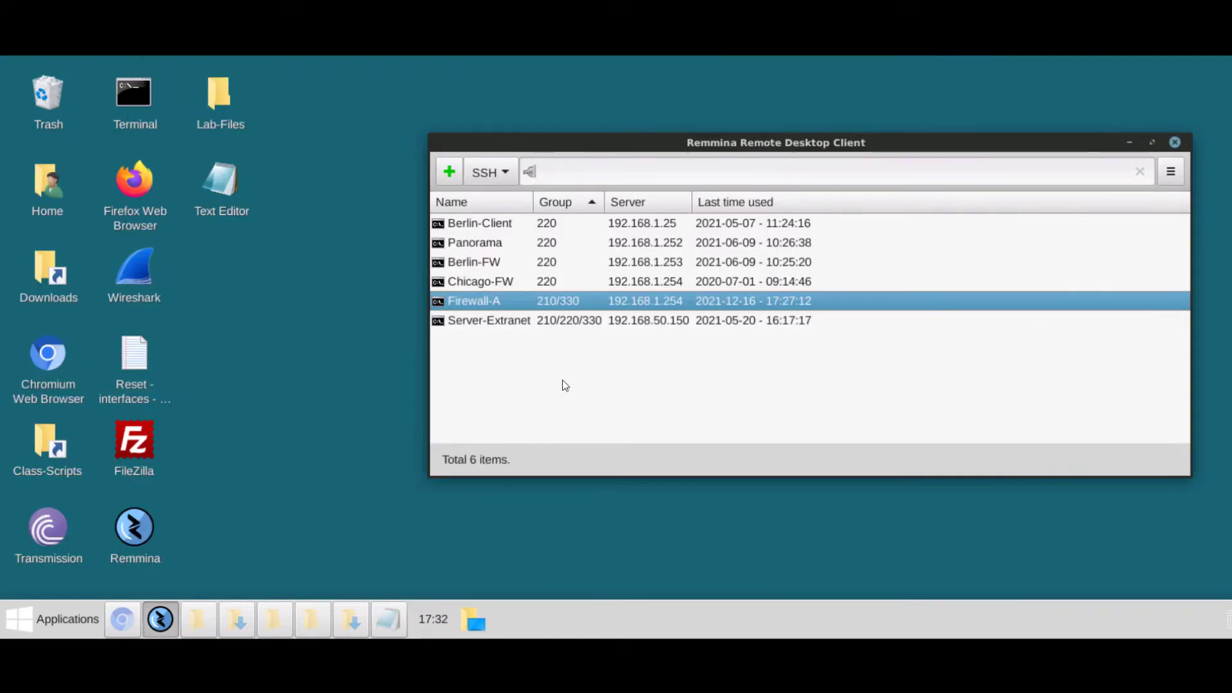
Connect to Firewall-A over SSH and paste the configure and log-settings set commands.
{"action": "double_click", "coordinate": [480, 301]}
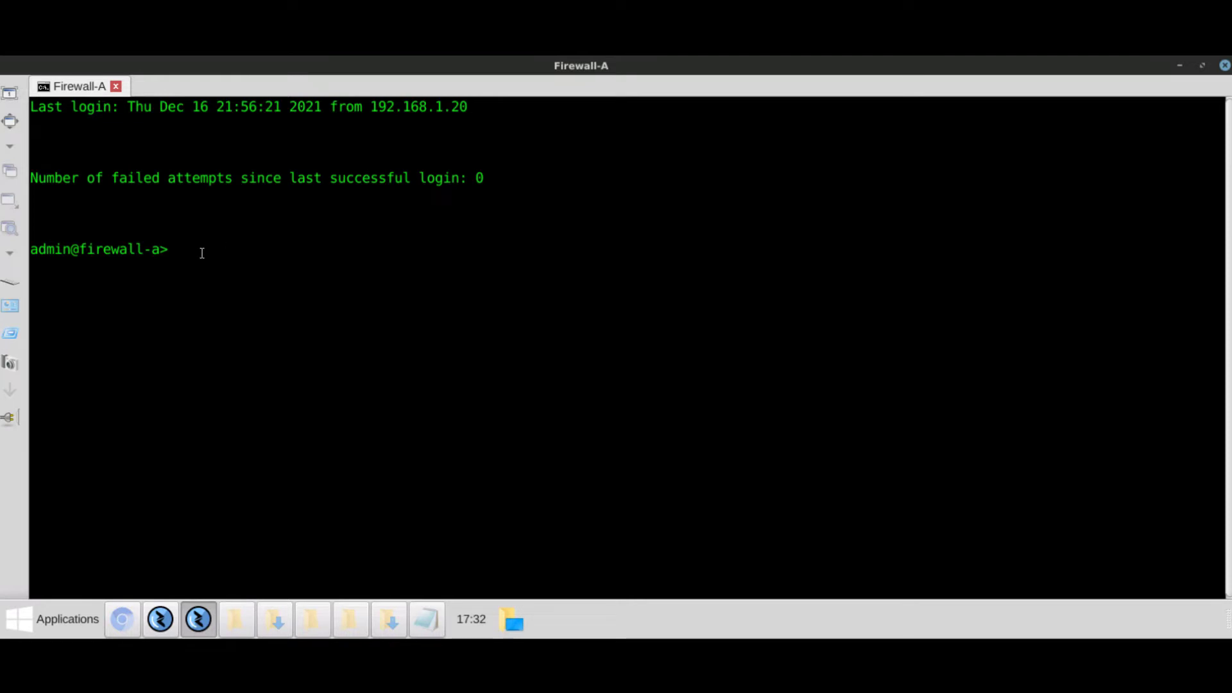
{"action": "right_click", "coordinate": [201, 252]}
{"action": "left_click", "coordinate": [257, 307]}
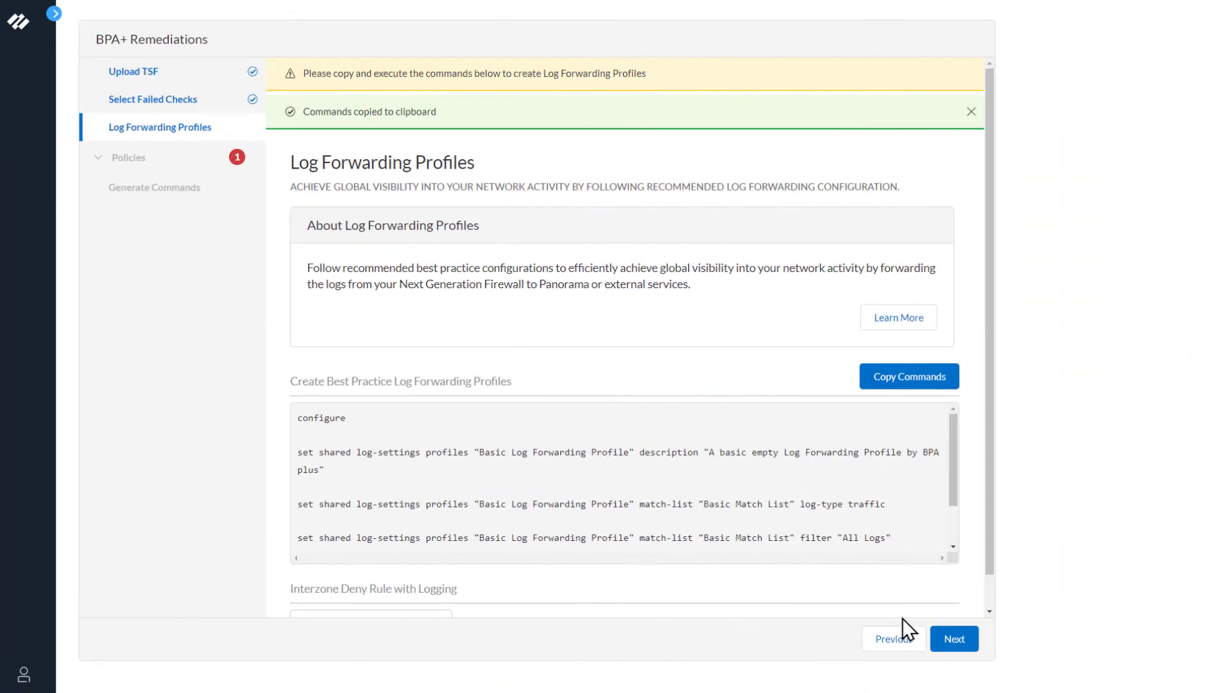
Keep interzone-default@vsys1 on the Best Practice Setting with Log At Session End true.
{"action": "left_click", "coordinate": [939, 639]}
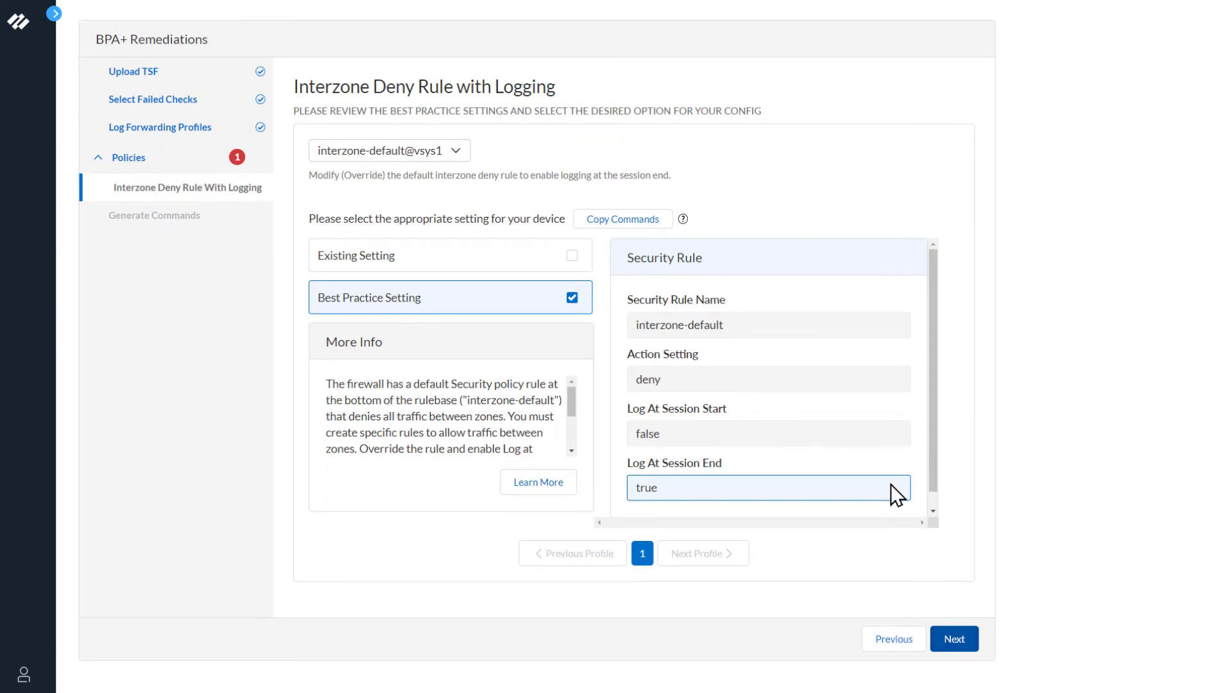
{"action": "left_click", "coordinate": [547, 186]}
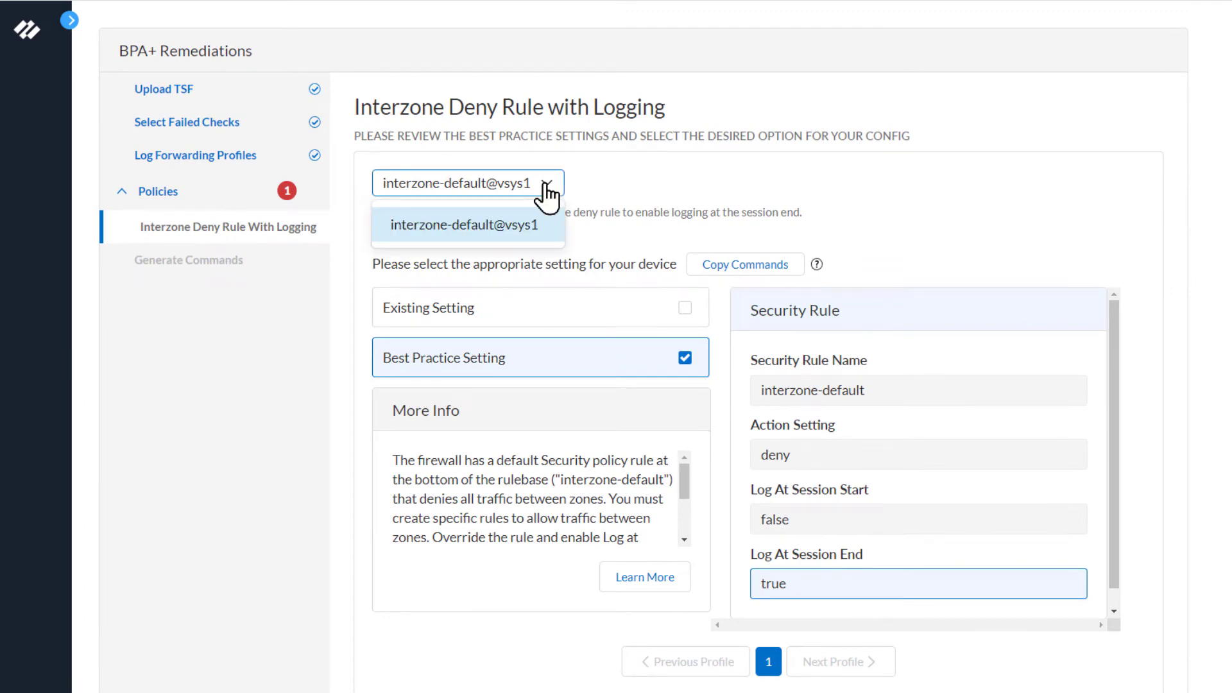
{"action": "left_click", "coordinate": [547, 186]}
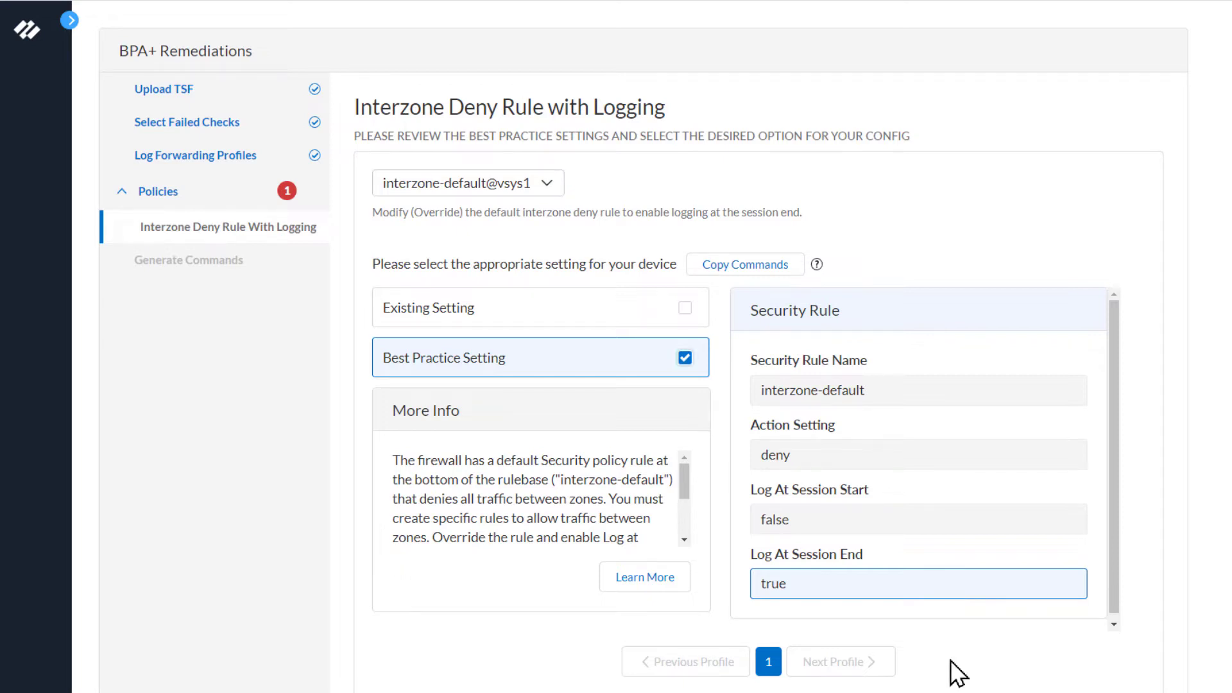
{"action": "left_click", "coordinate": [685, 307]}
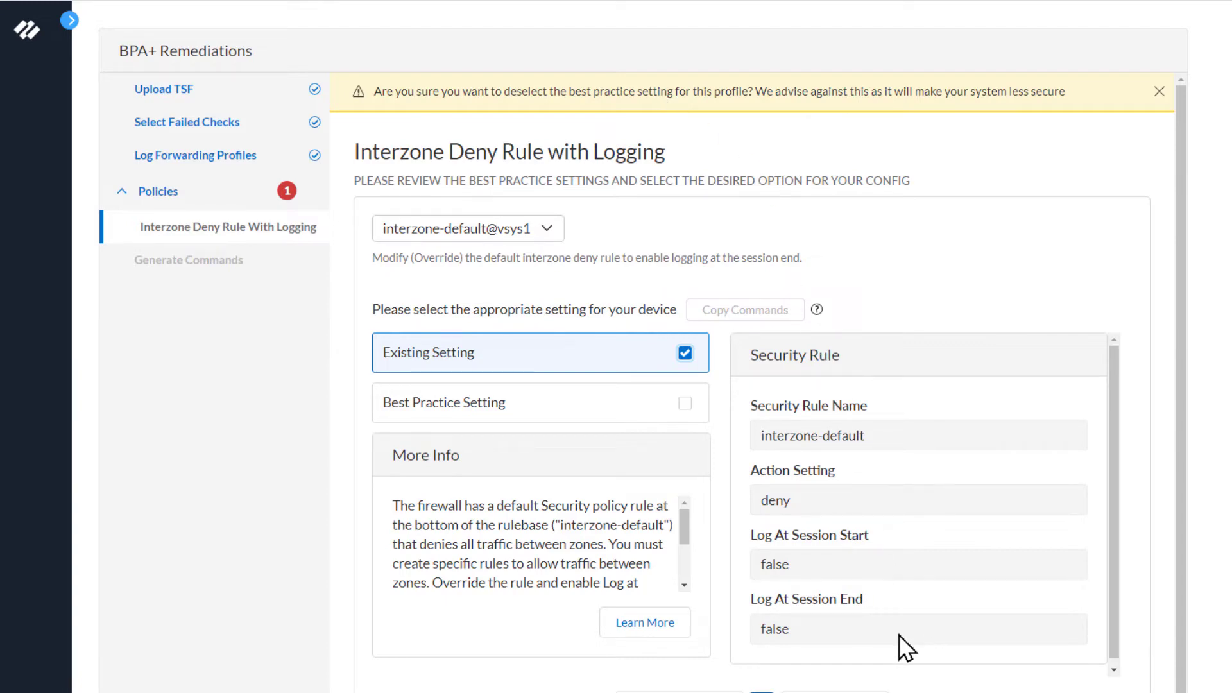
{"action": "left_click", "coordinate": [684, 403]}
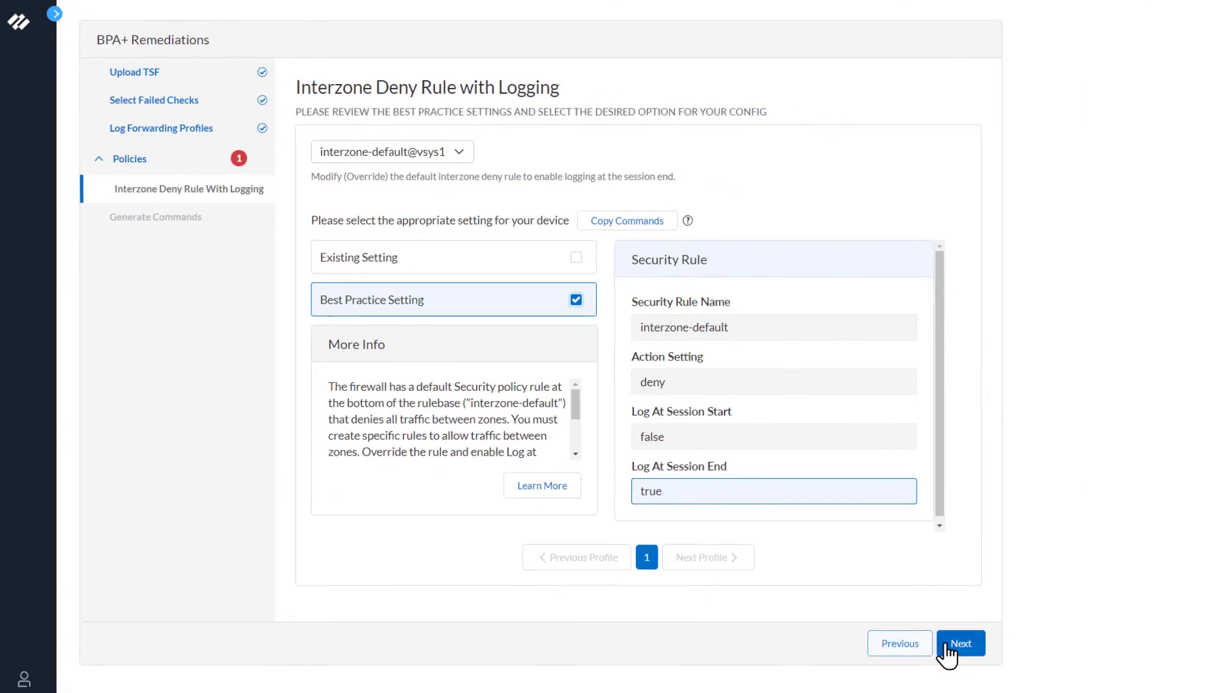
Generate and copy the Interzone Deny Rule with Logging commands.
{"action": "left_click", "coordinate": [954, 644]}
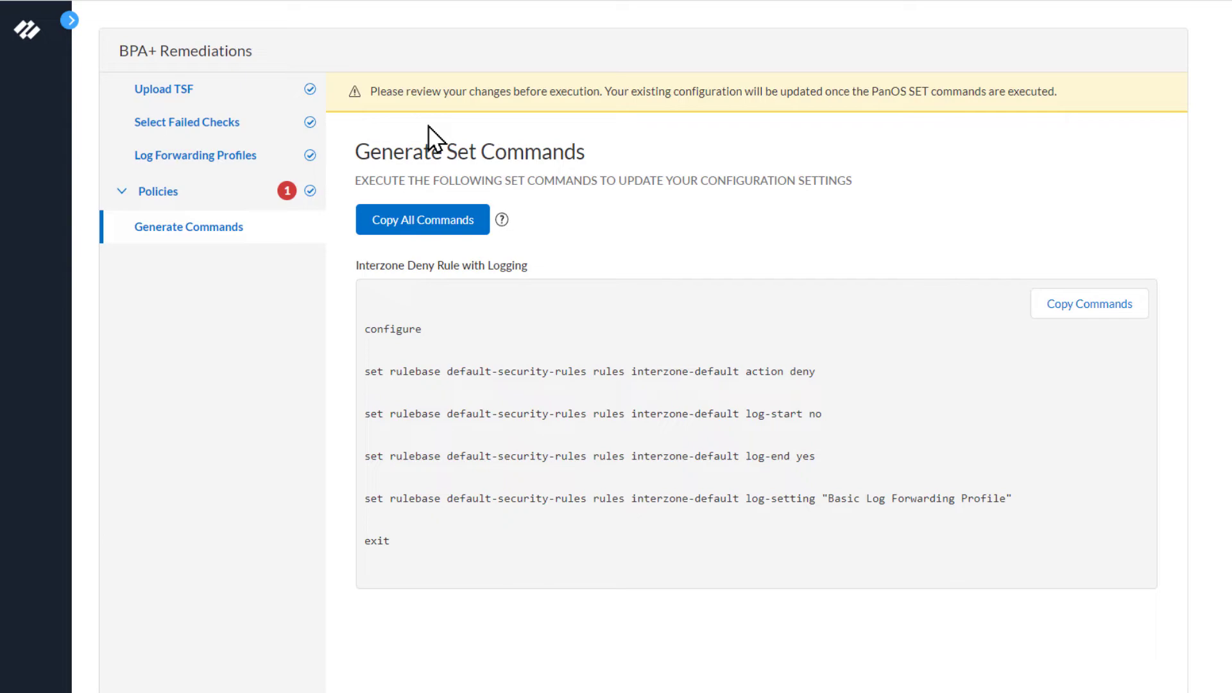
{"action": "left_click", "coordinate": [1106, 304]}
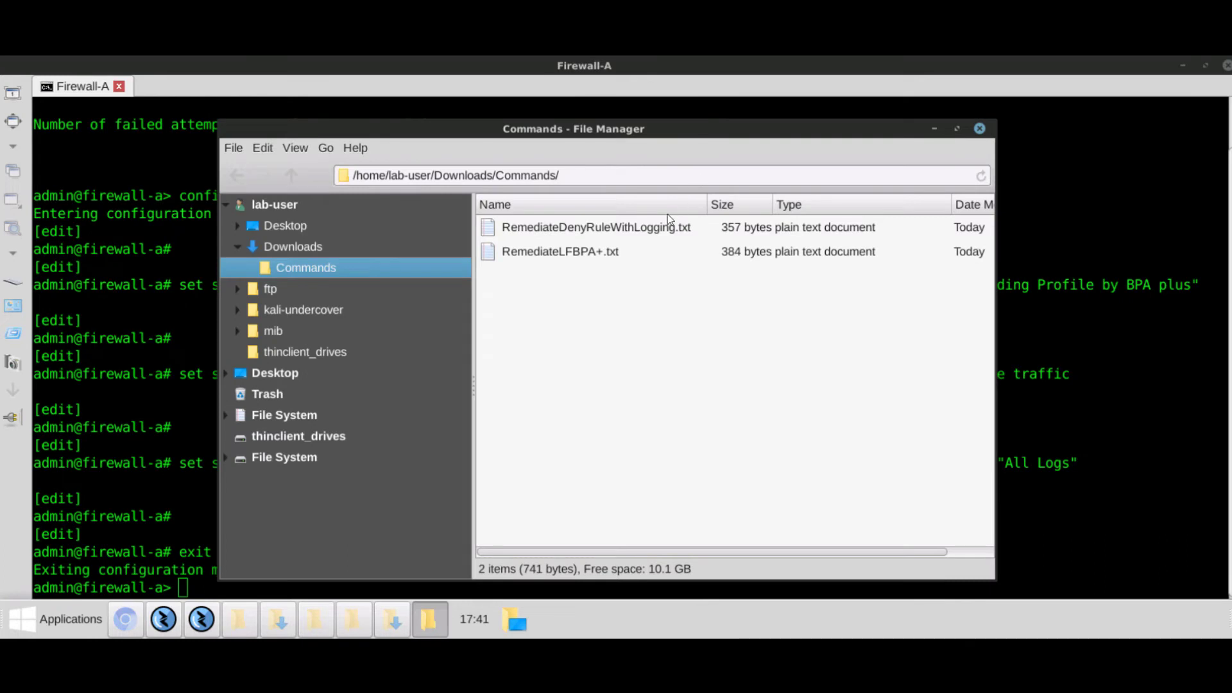
Copy all commands from RemediateDenyRuleWithLogging.txt.
{"action": "double_click", "coordinate": [606, 229]}
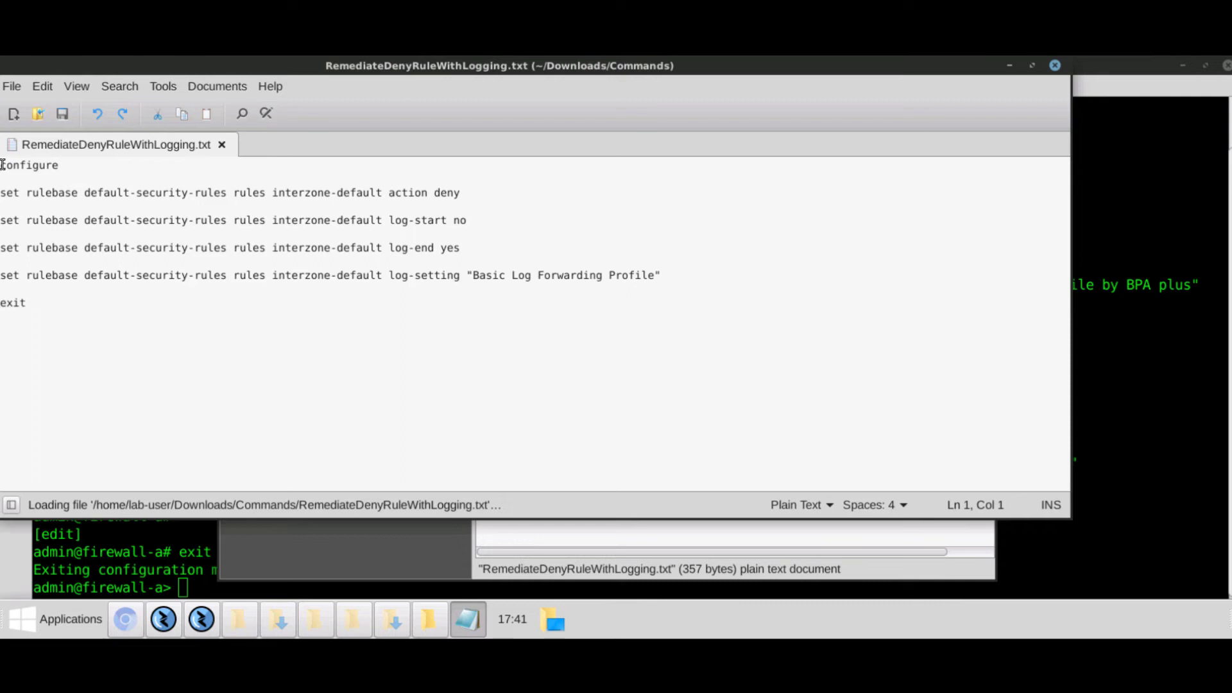
{"action": "left_click_drag", "start_coordinate": [3, 165], "coordinate": [71, 330]}
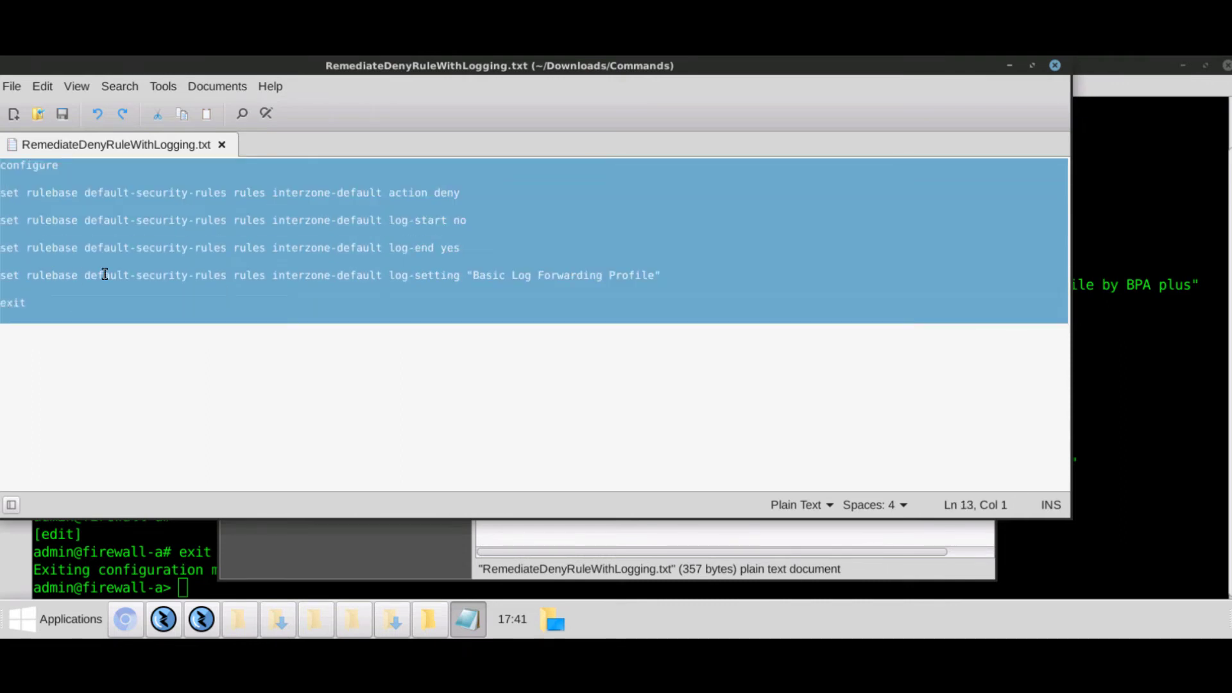
{"action": "right_click", "coordinate": [106, 274]}
{"action": "left_click", "coordinate": [143, 357]}
Paste the interzone-default deny rule commands at the Firewall-A prompt.
{"action": "left_click", "coordinate": [1008, 65]}
{"action": "left_click", "coordinate": [494, 65]}
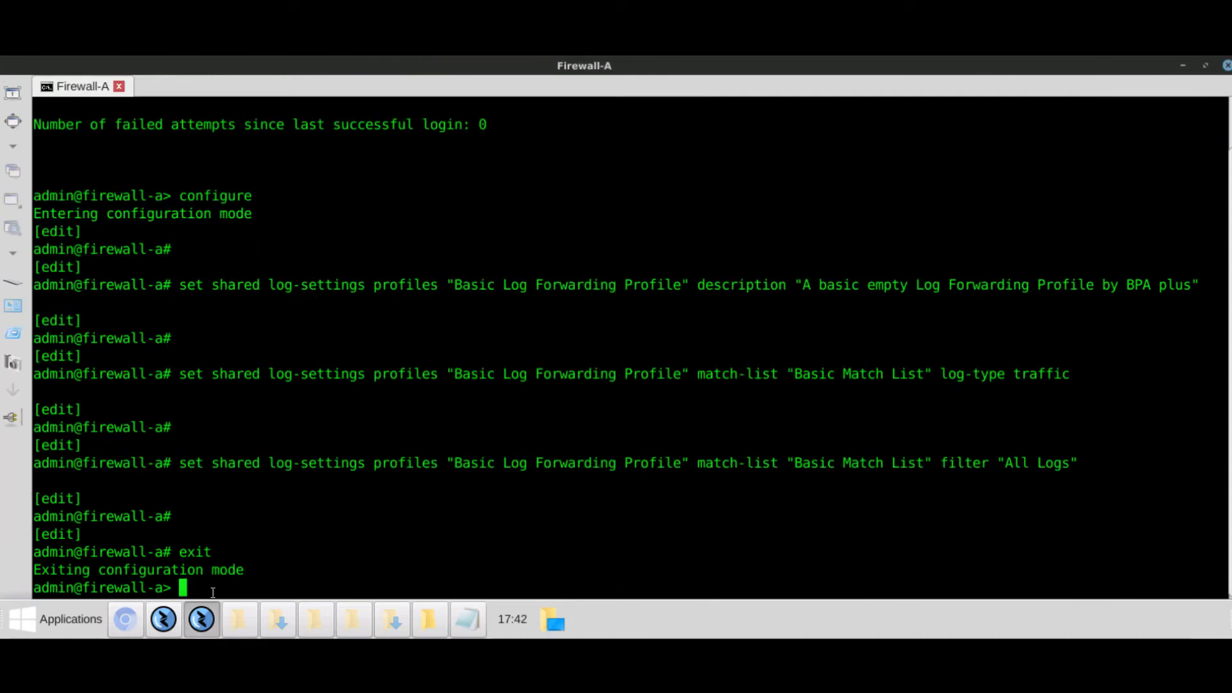
{"action": "right_click", "coordinate": [182, 588]}
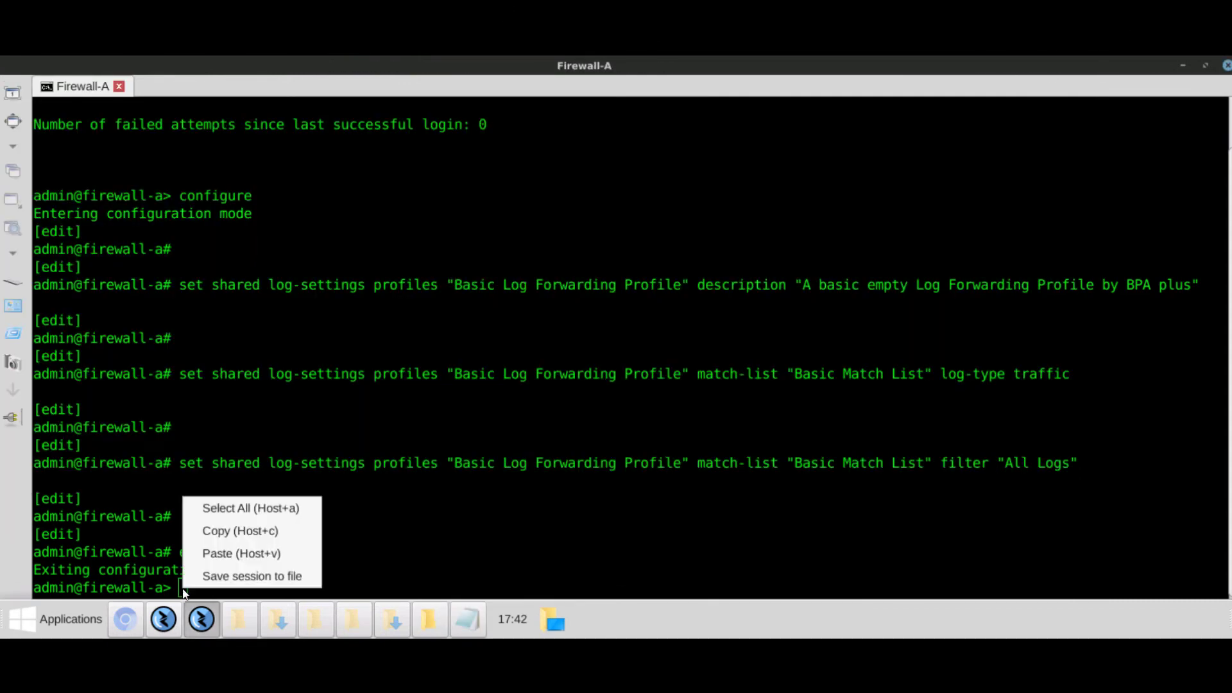
{"action": "left_click", "coordinate": [250, 555]}
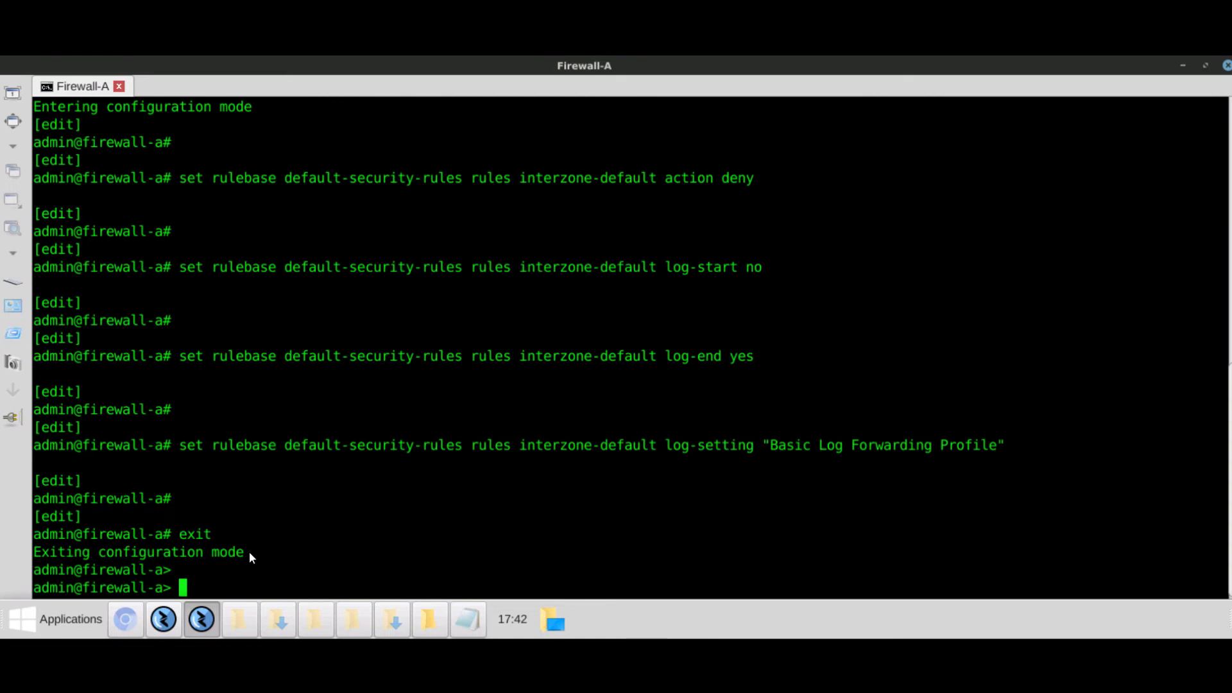
Enter configure mode and commit the rule changes on Firewall-A.
{"action": "type", "text": "configure"}
{"action": "key", "text": "Return"}
{"action": "type", "text": "c"}
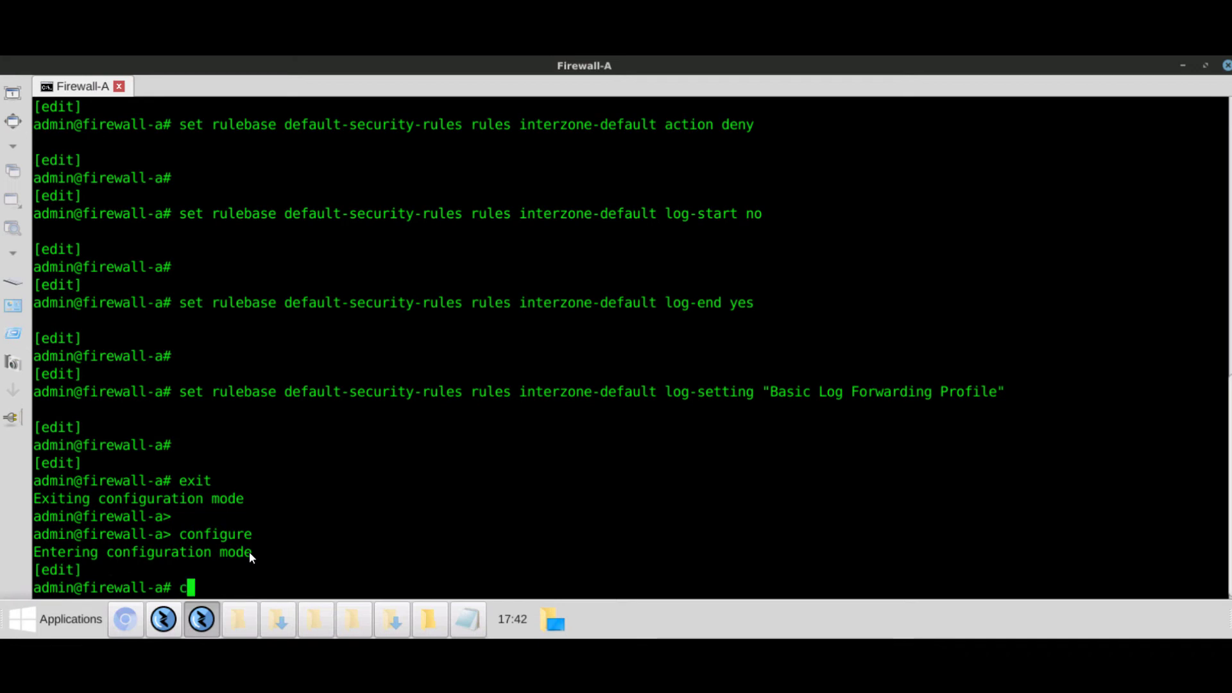
{"action": "type", "text": "ommit"}
{"action": "key", "text": "Return"}
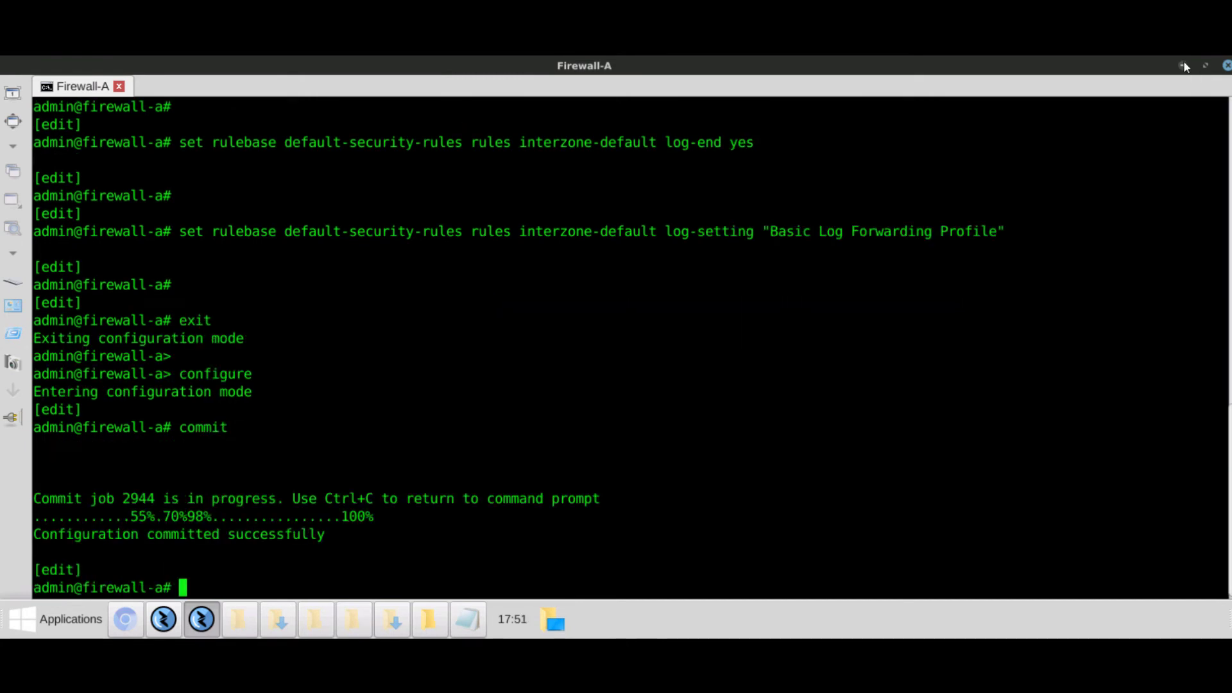
{"action": "left_click", "coordinate": [1182, 65]}
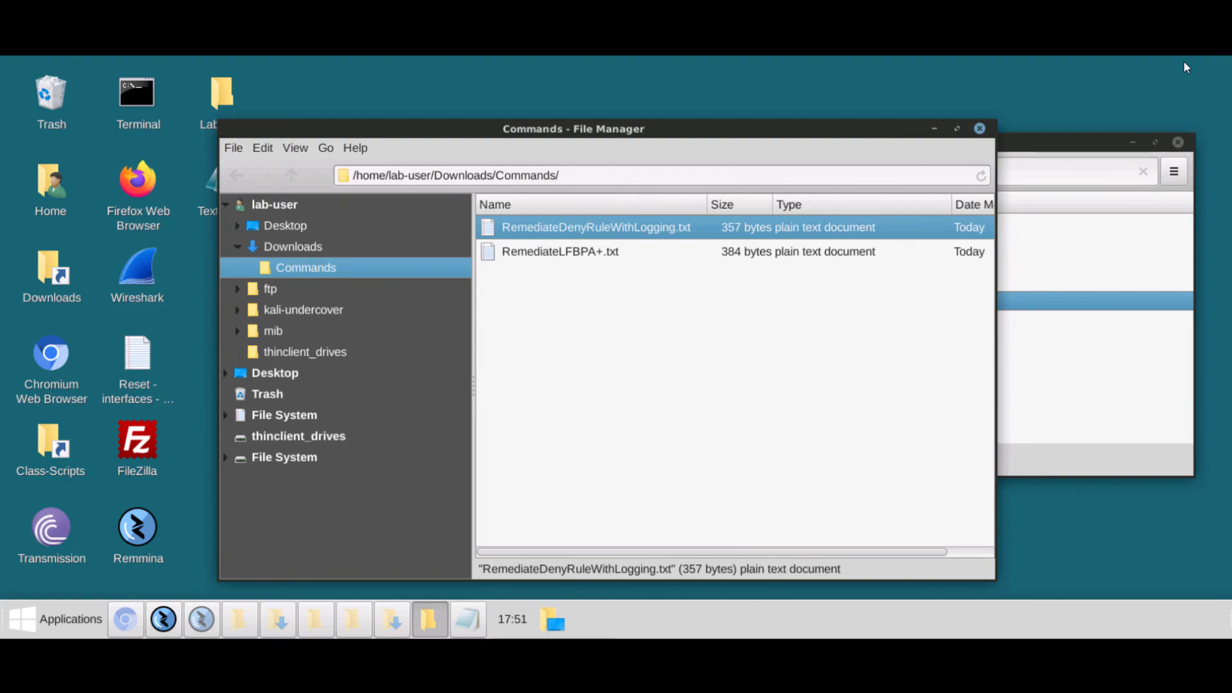
Generate a new tech support file from Device > Support, confirming with Yes.
{"action": "left_click", "coordinate": [979, 128]}
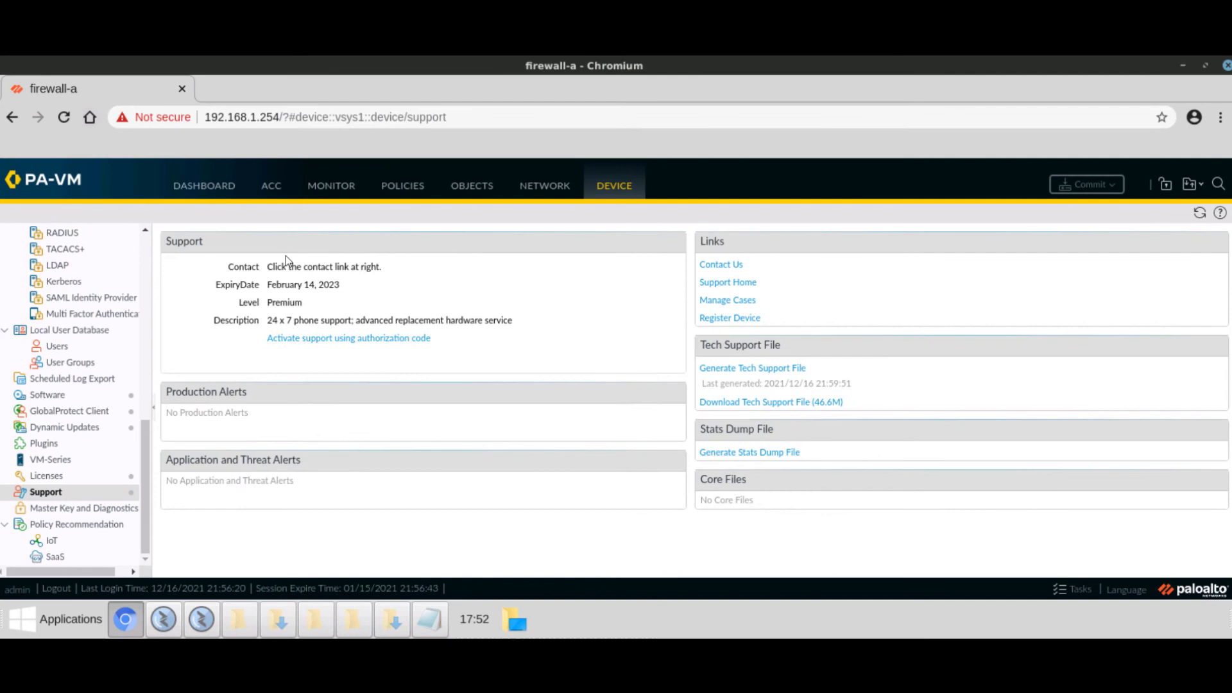
{"action": "left_click", "coordinate": [750, 370]}
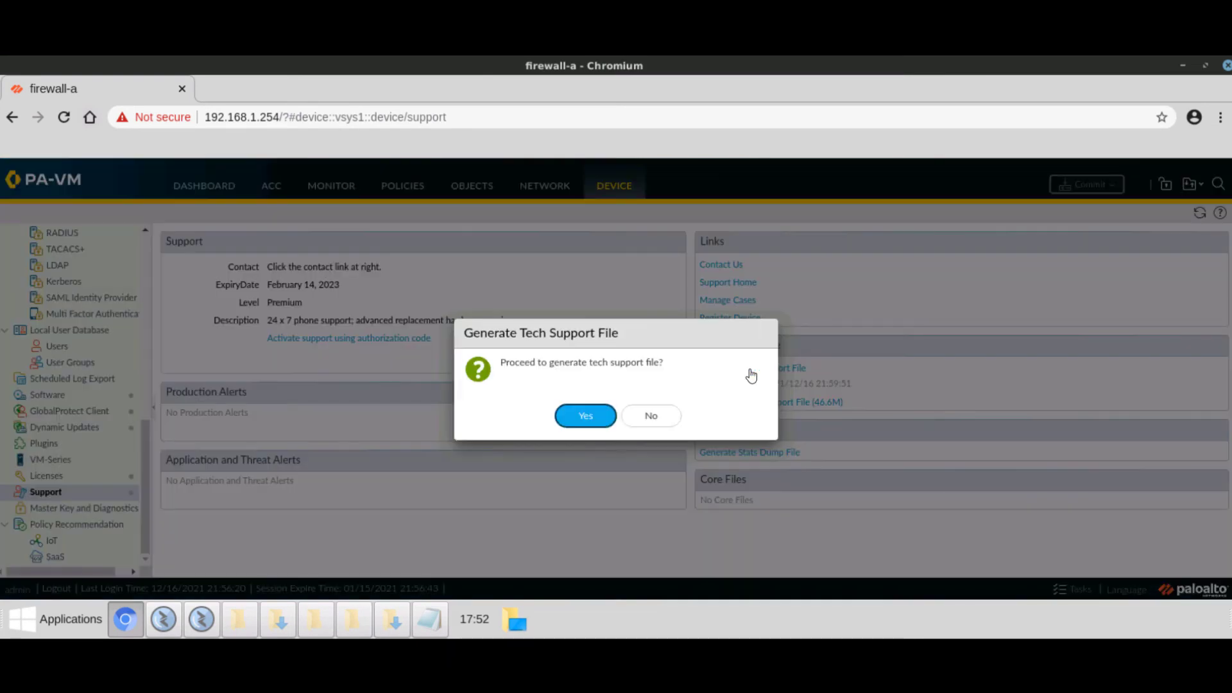
{"action": "left_click", "coordinate": [583, 418]}
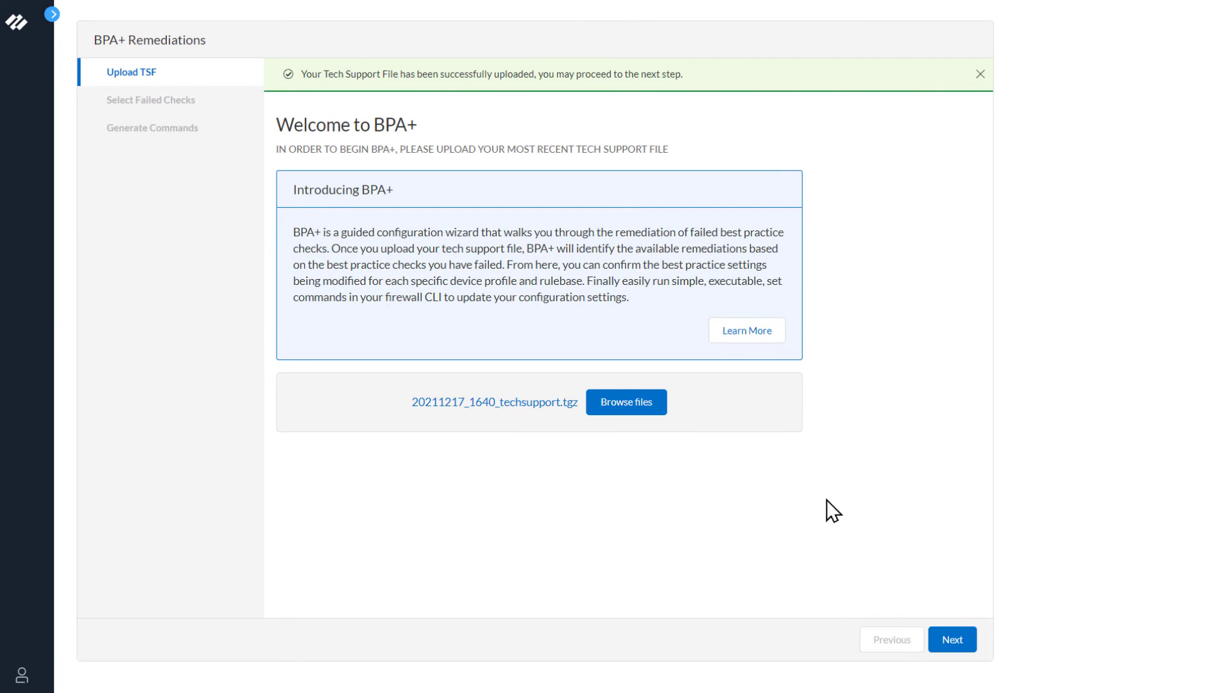
Advance to Select Failed Checks with the newly uploaded tech support file.
{"action": "left_click", "coordinate": [947, 632]}
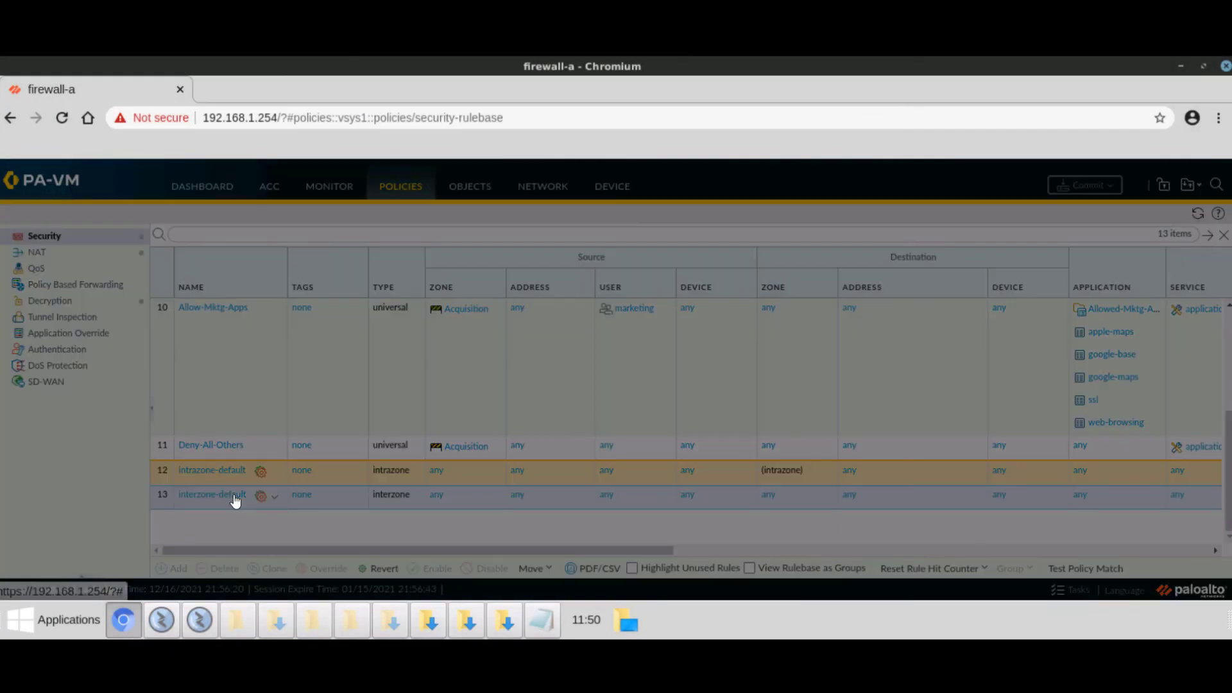
Verify interzone-default's Deny action with log at session end, then open Basic Log Forwarding Profile's traffic match list.
{"action": "left_click", "coordinate": [235, 500]}
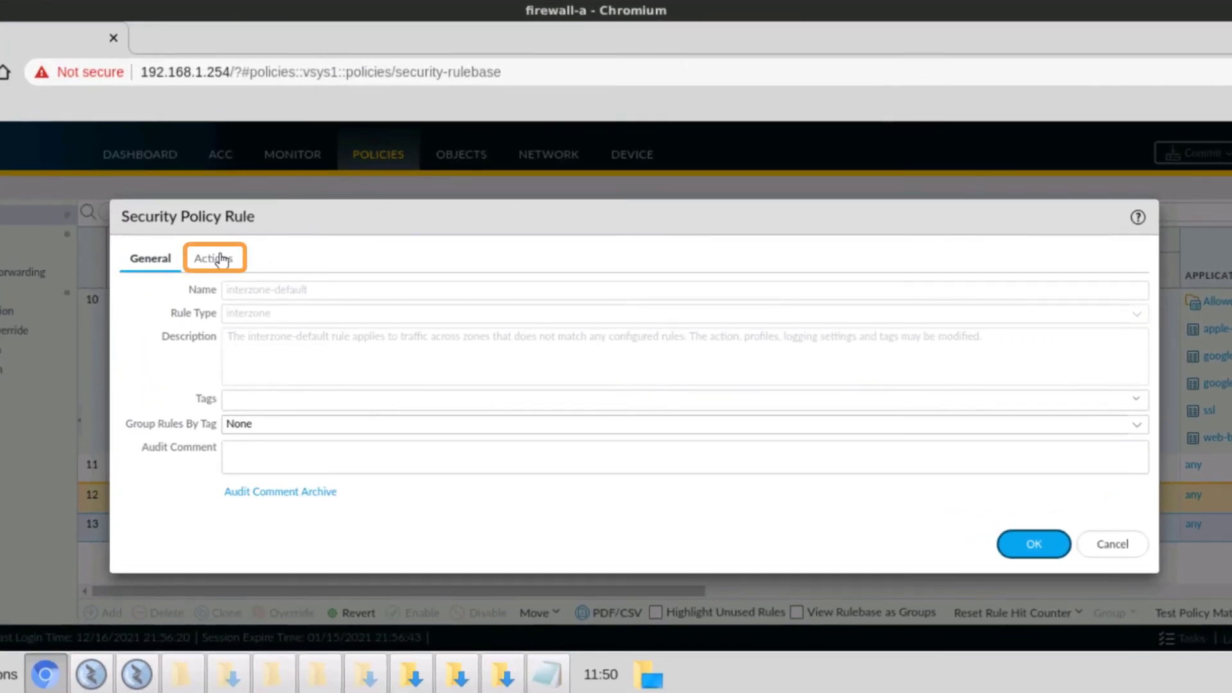
{"action": "left_click", "coordinate": [229, 263]}
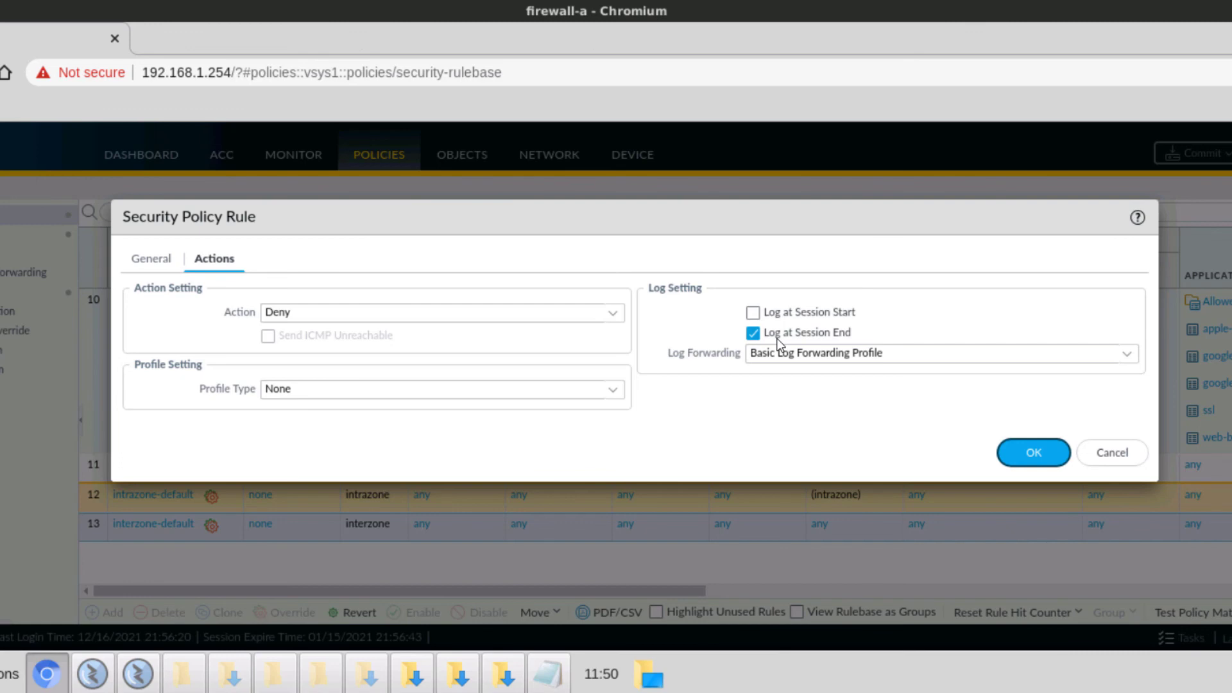
{"action": "left_click", "coordinate": [1029, 459]}
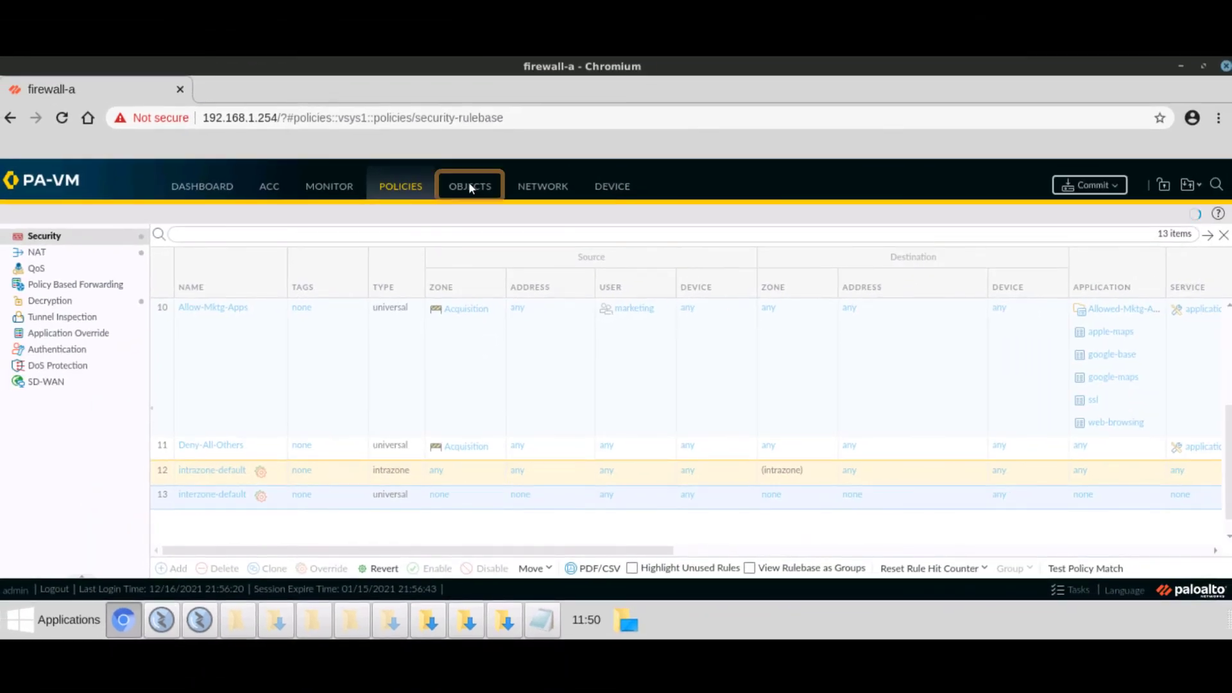
{"action": "left_click", "coordinate": [469, 187]}
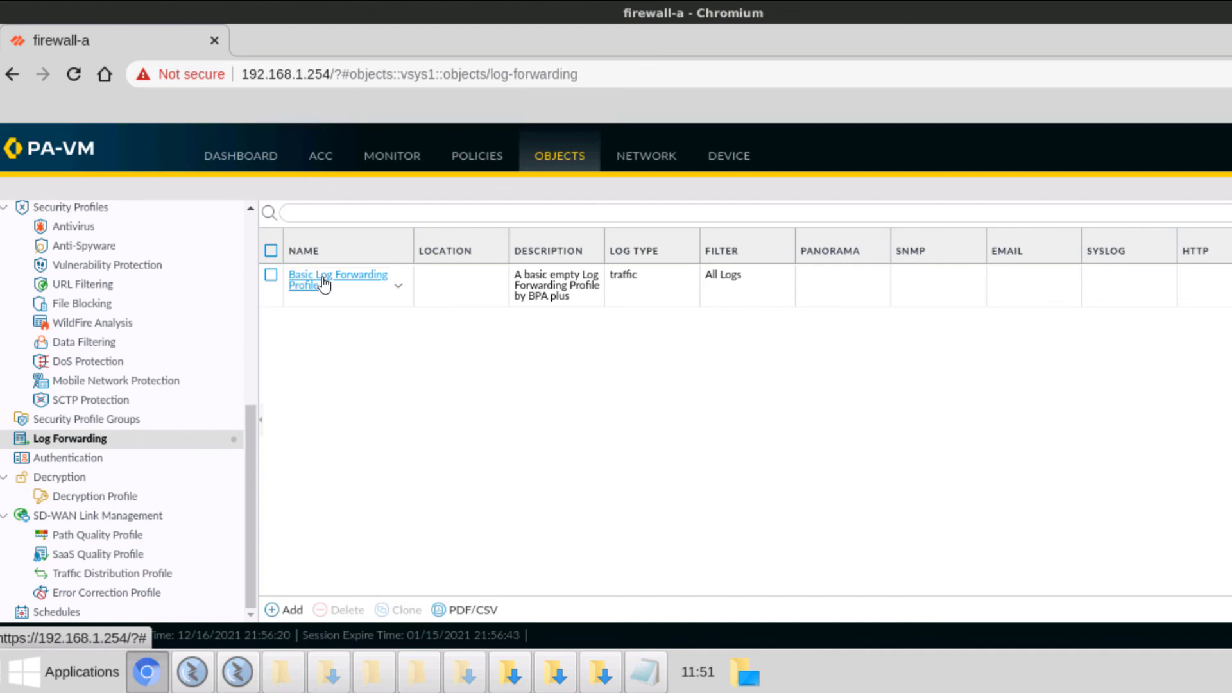
{"action": "left_click", "coordinate": [324, 283]}
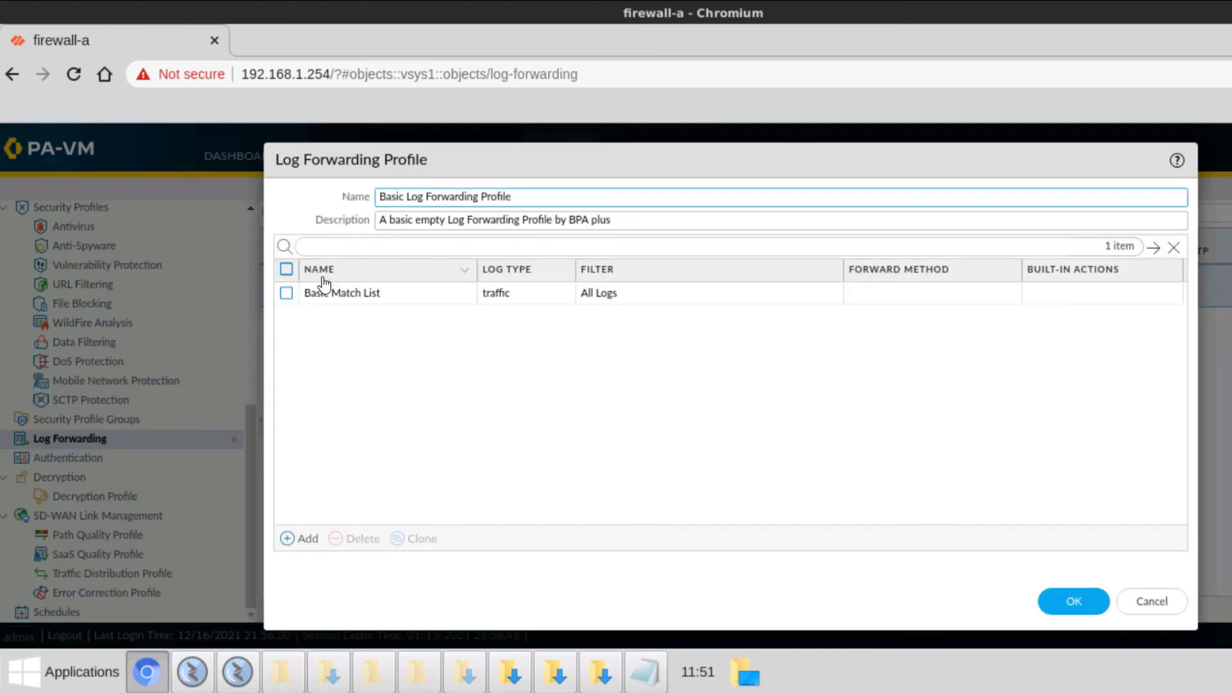